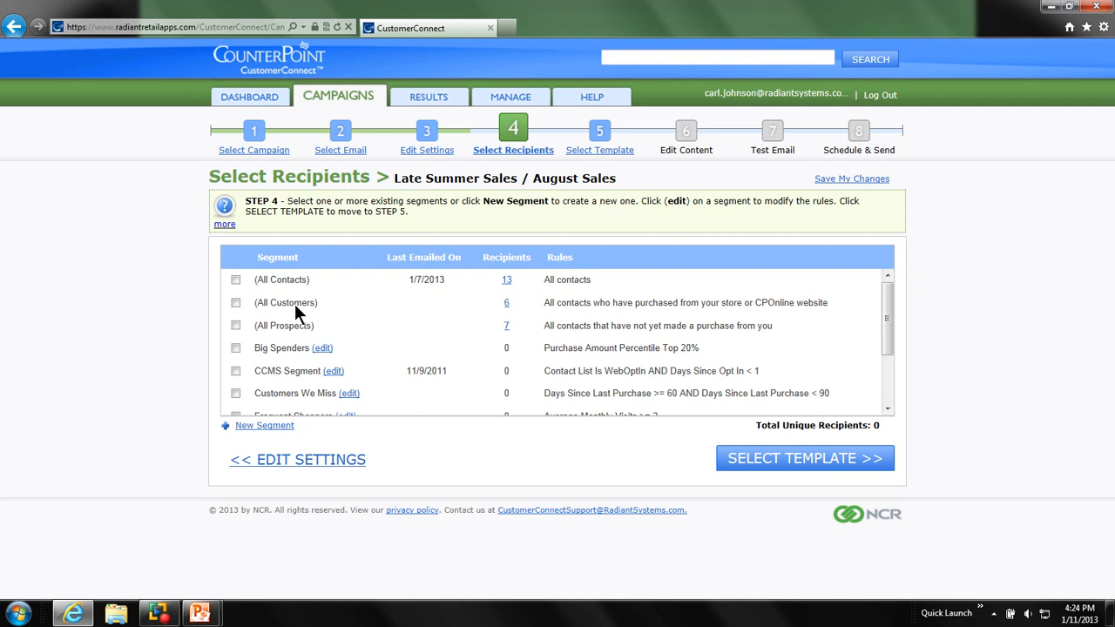
- Create a new recipient segment for the August Sales email and name it New Golfers
click(286, 429)
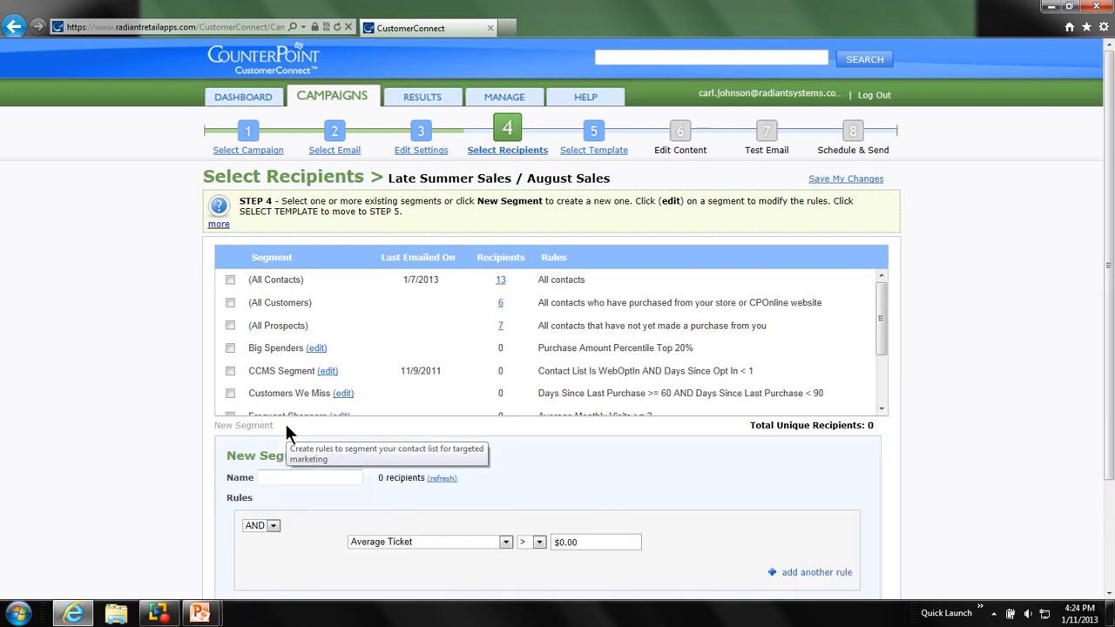
scroll(284, 424, down, 2)
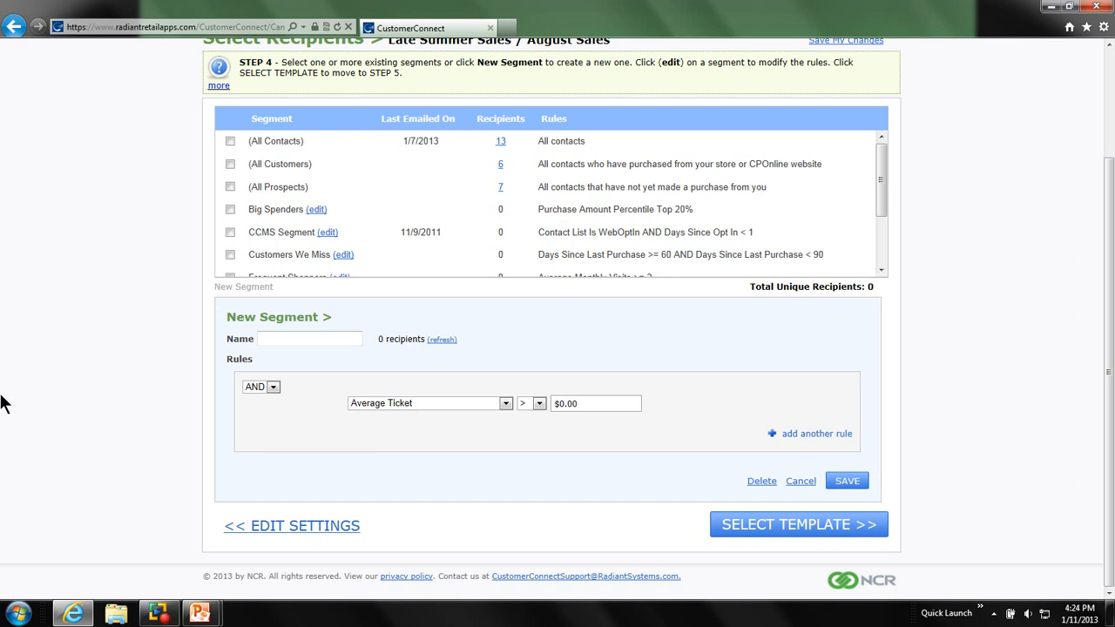
click(318, 339)
text(New Golfers)
- Set the segment's first rule to Has Purchased From Item Category, choosing the whole Golf items category with Store as the purchase location
click(505, 402)
click(444, 232)
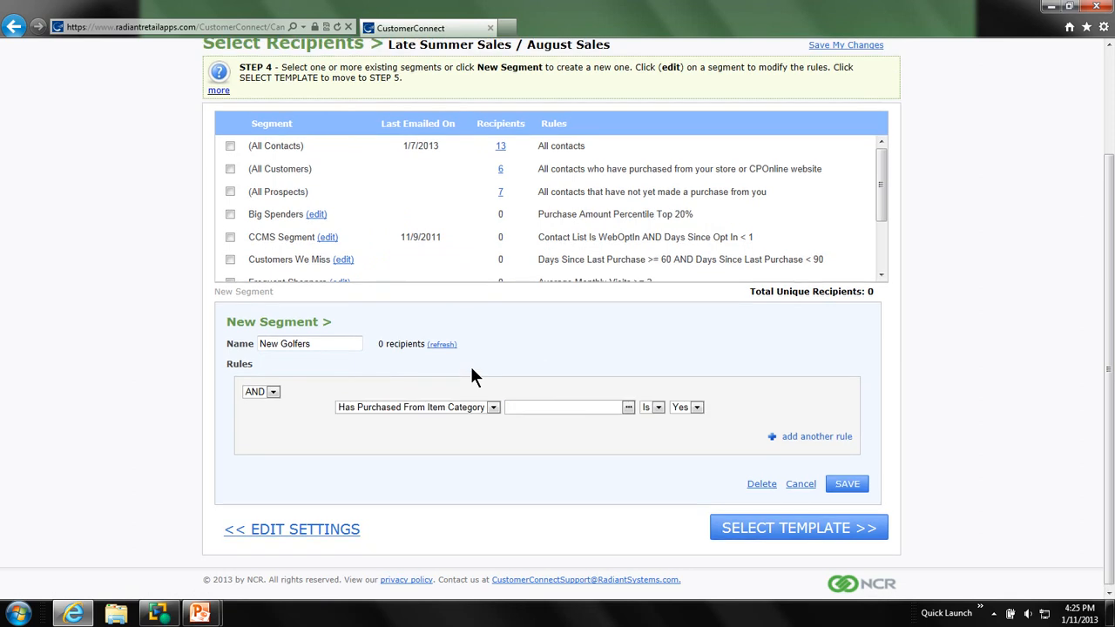
click(628, 407)
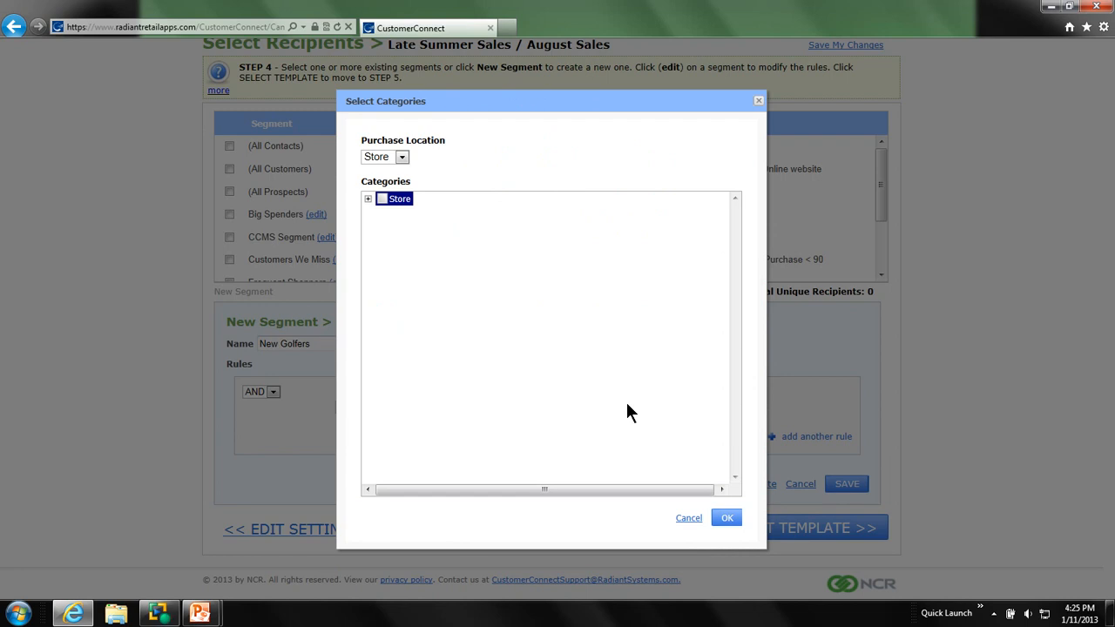
click(400, 157)
click(397, 155)
click(368, 199)
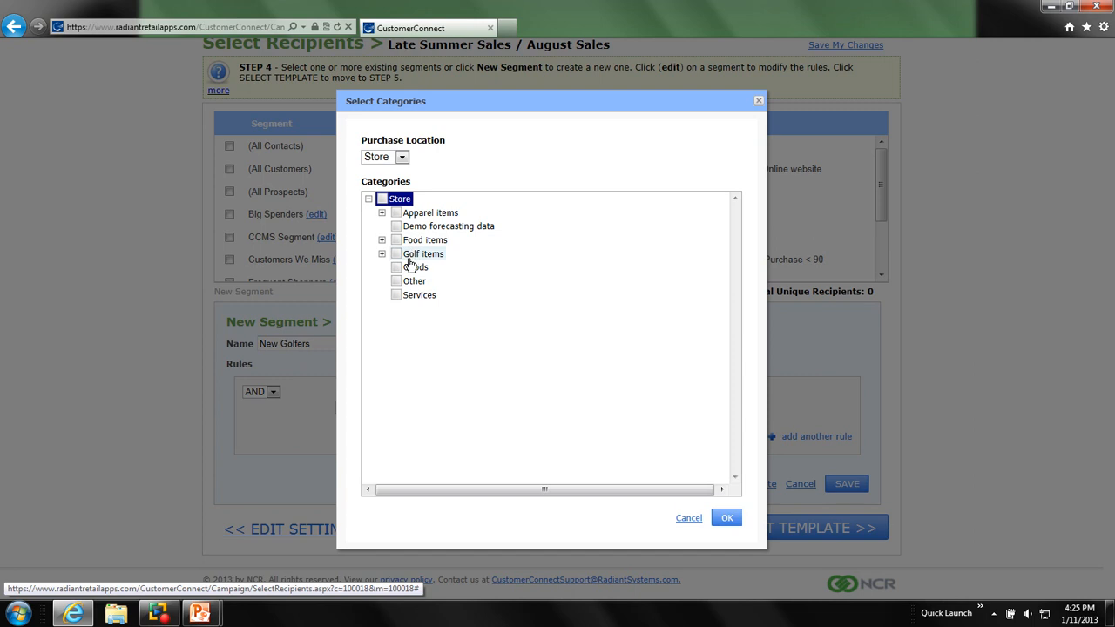
click(381, 253)
click(409, 295)
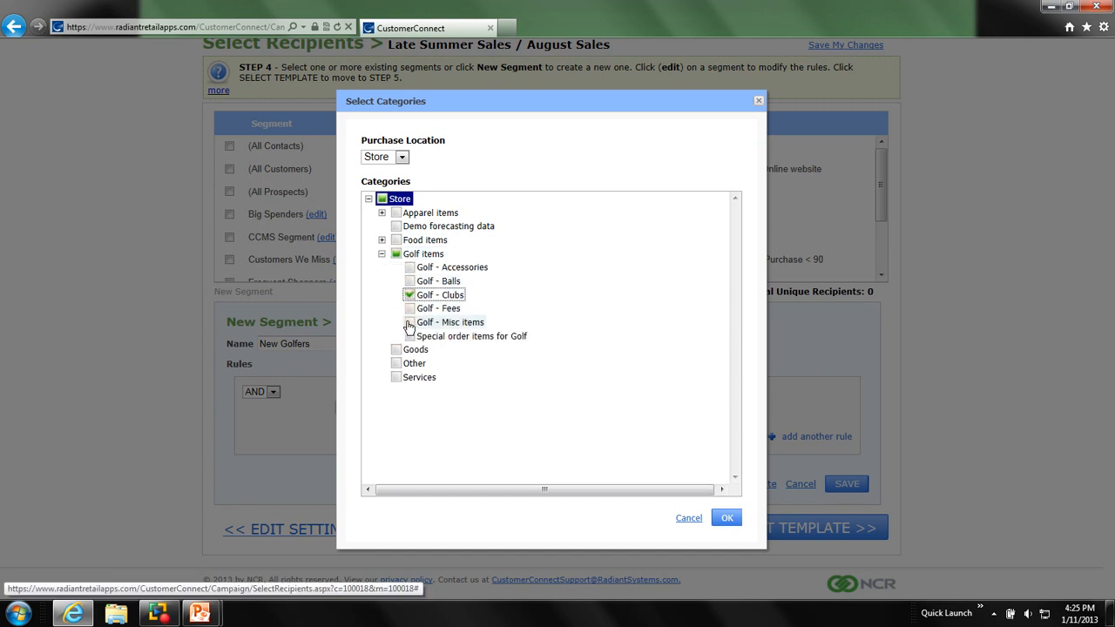
click(410, 322)
click(396, 254)
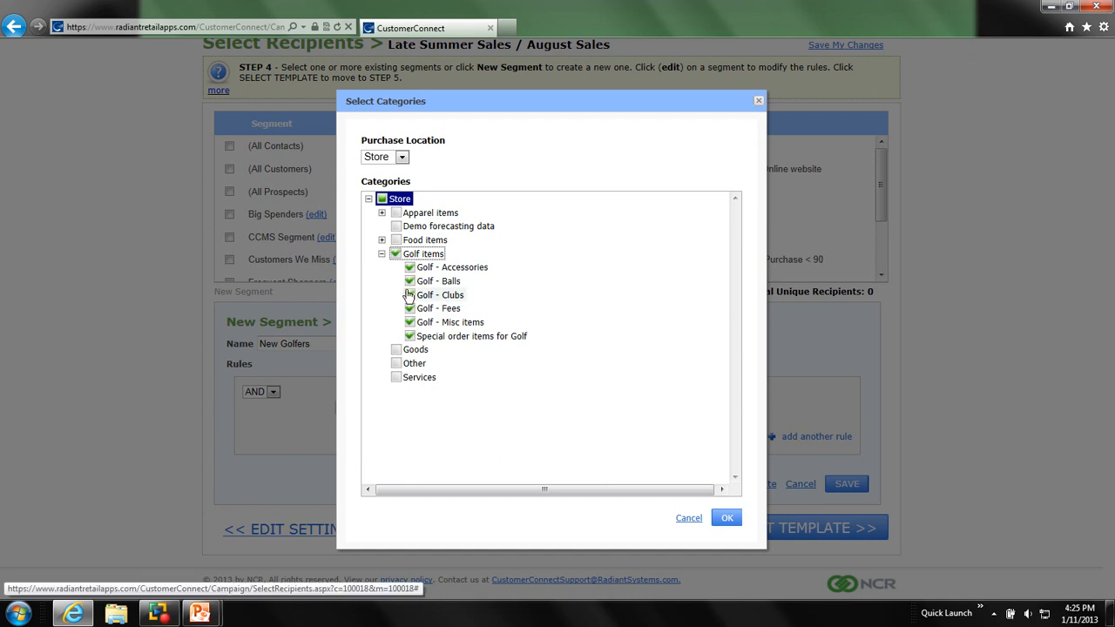
click(727, 519)
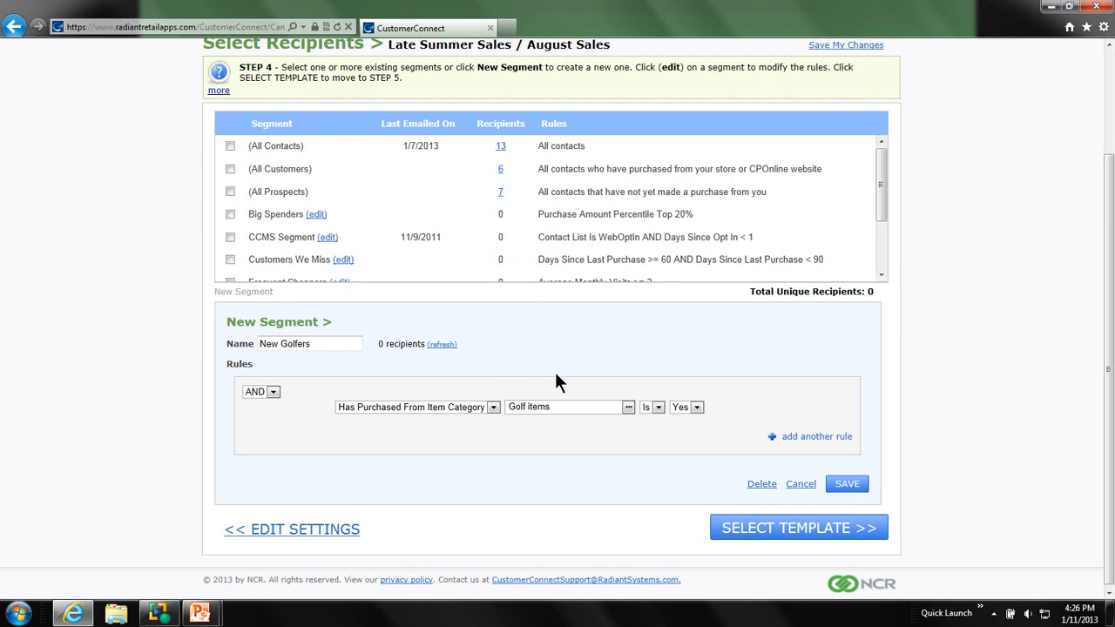
- Add a second rule requiring Days Since First Purchase <= 30 and refresh the segment's recipient count
click(800, 438)
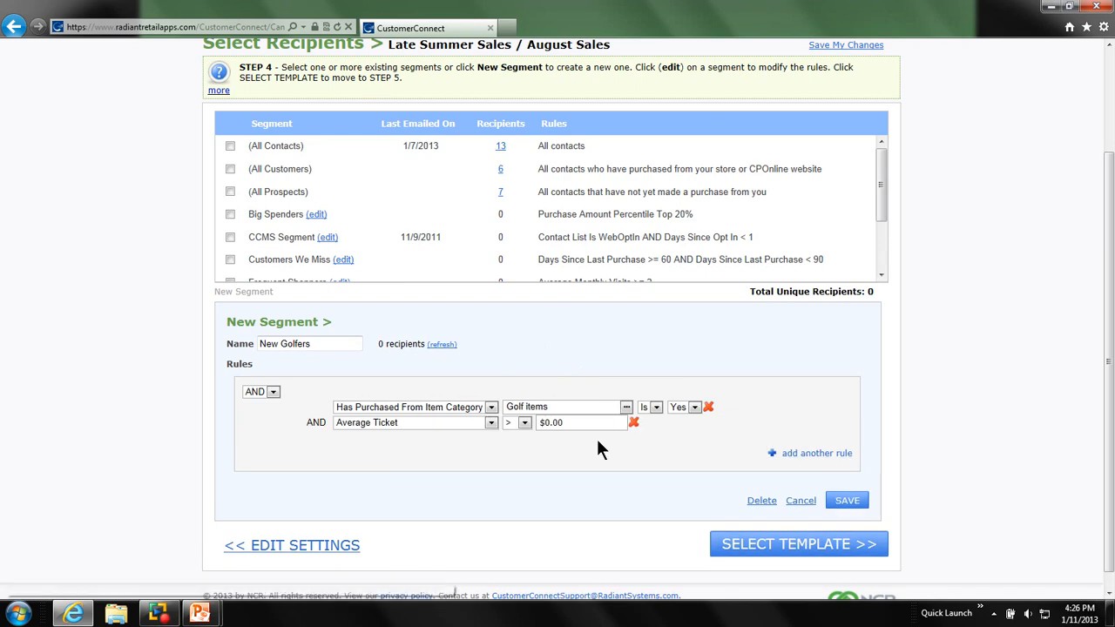
click(489, 422)
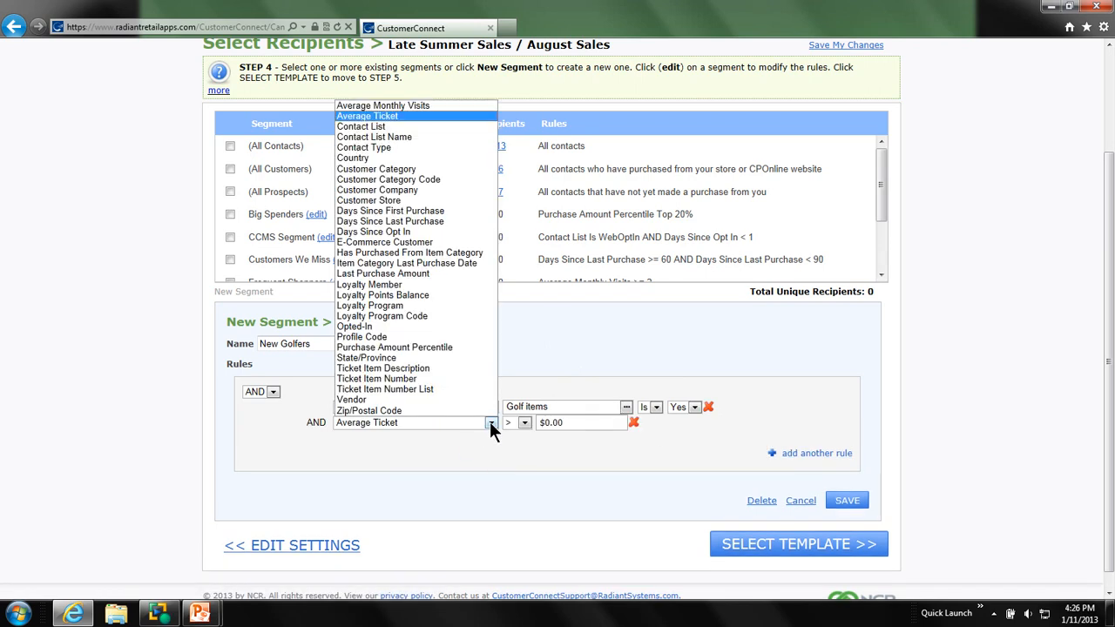
click(465, 211)
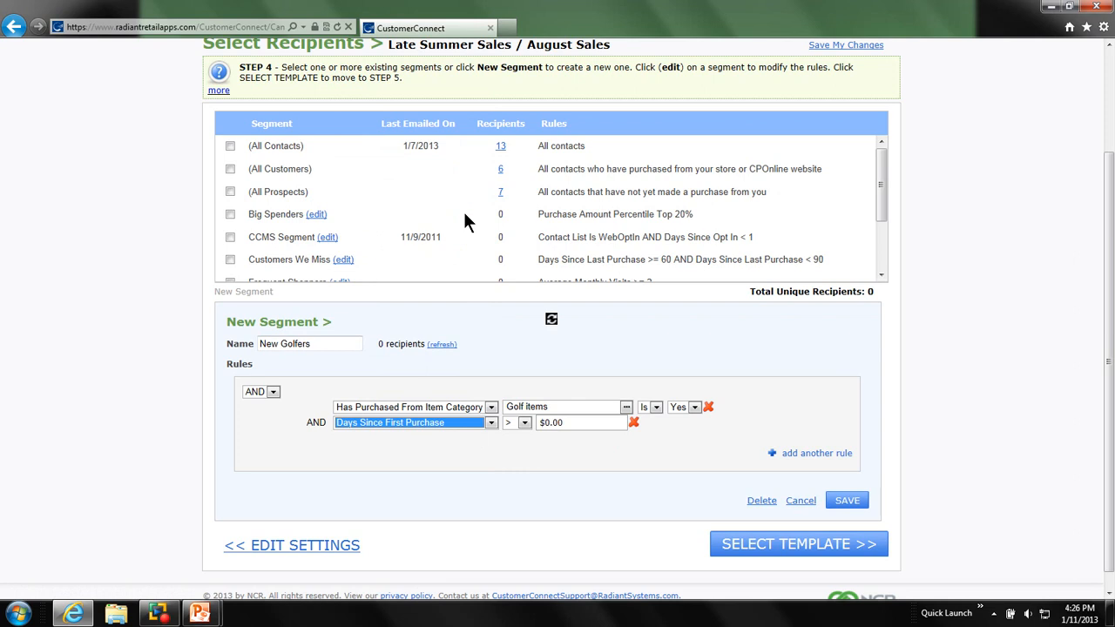
click(525, 422)
click(514, 476)
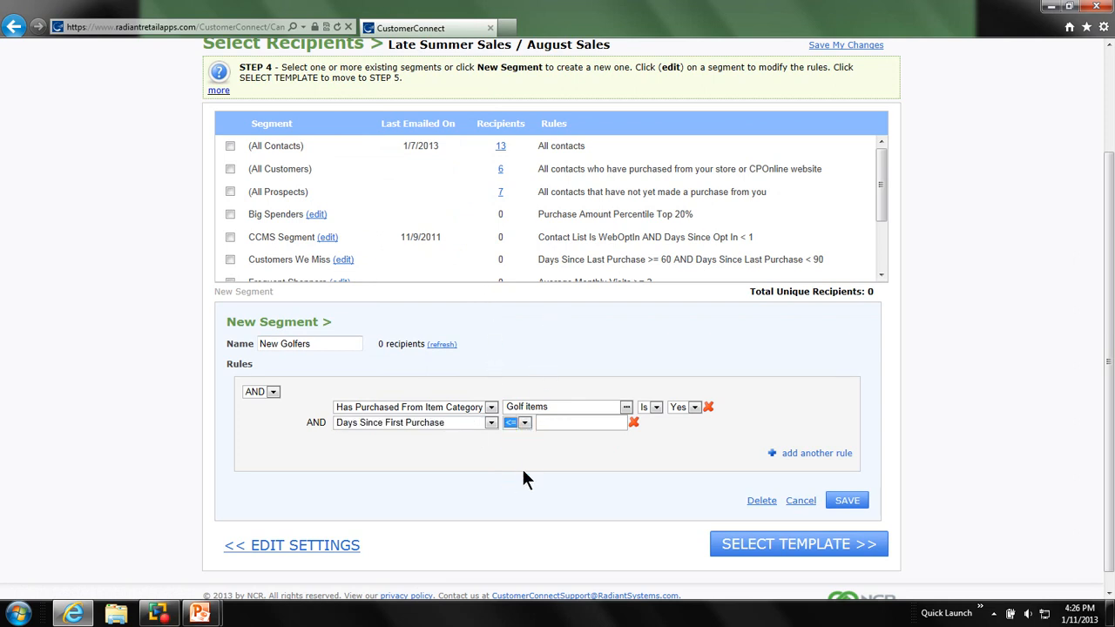
click(558, 422)
text(30)
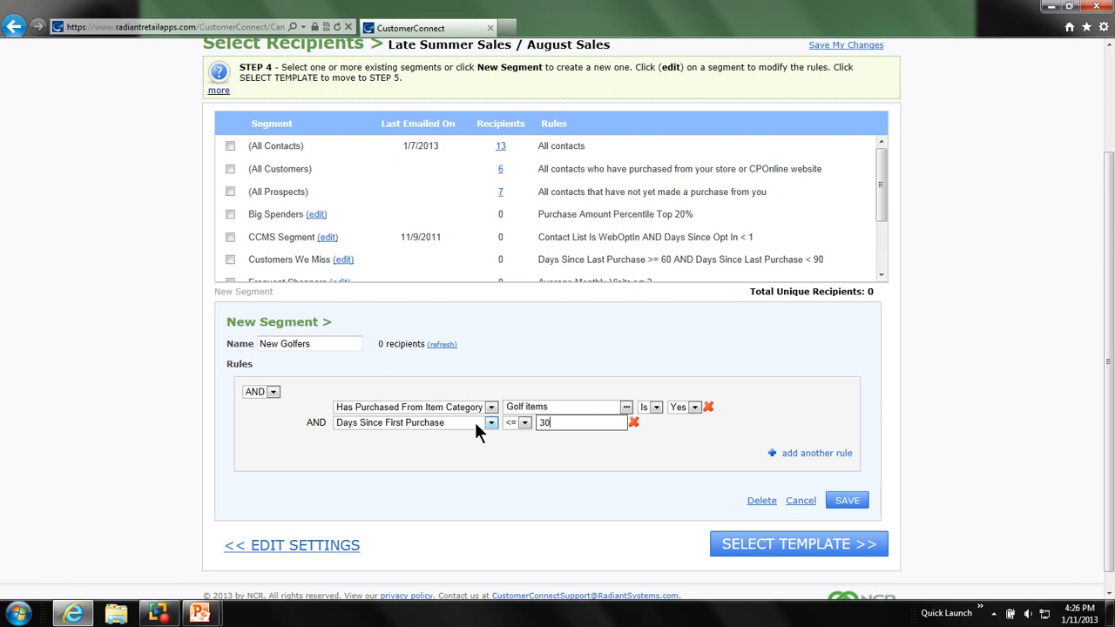
click(444, 344)
- Review the additional help resources for selecting recipients and the rule types available for the segment
scroll(228, 296, up, 2)
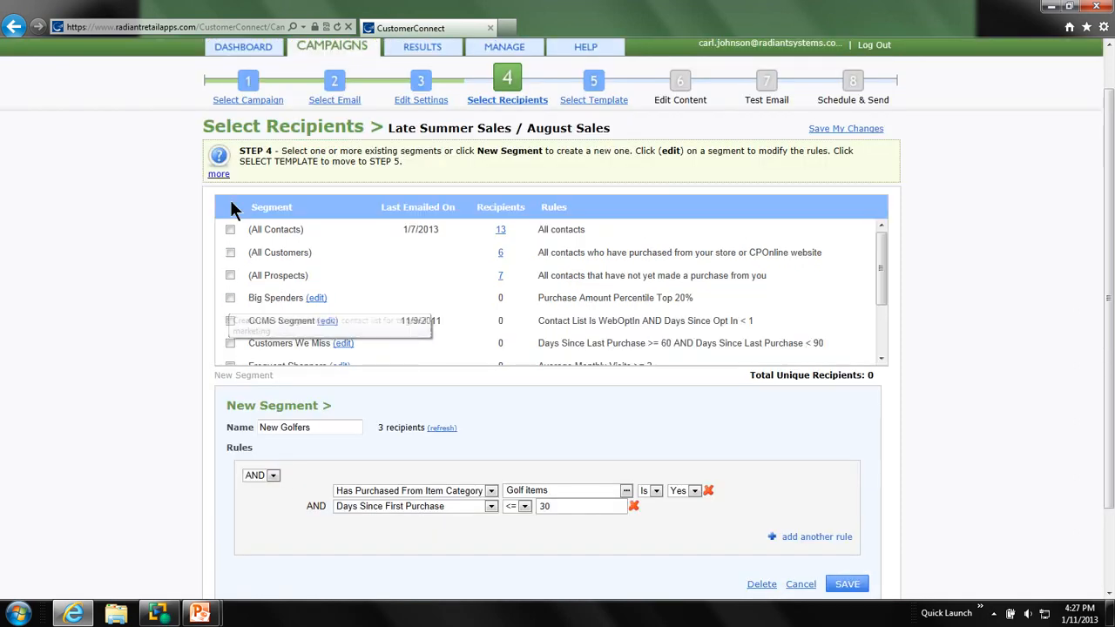
click(218, 175)
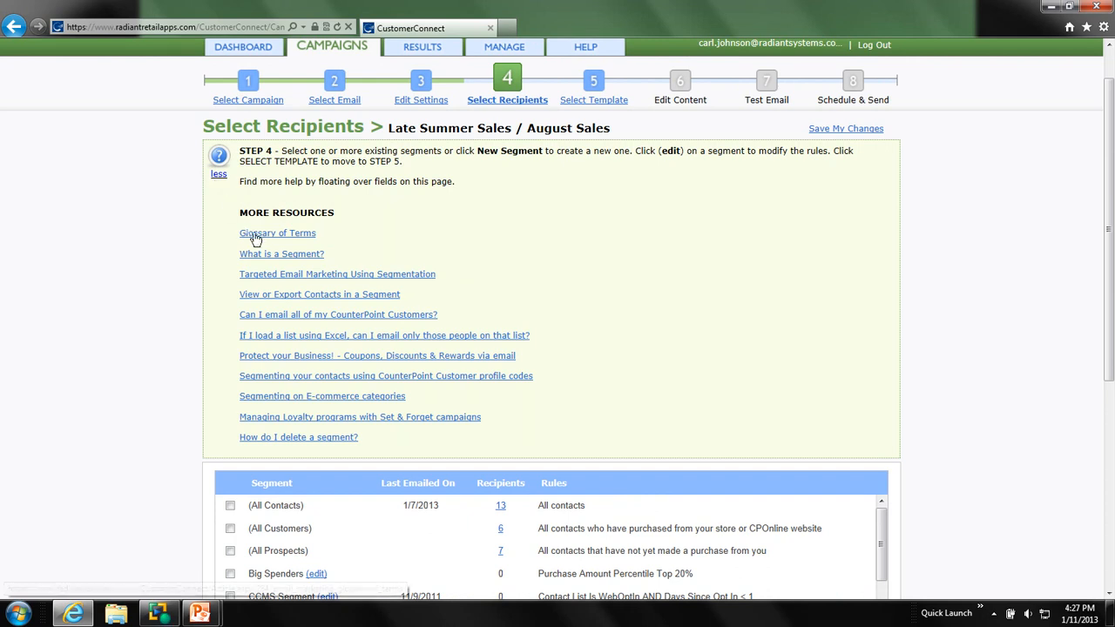
click(218, 175)
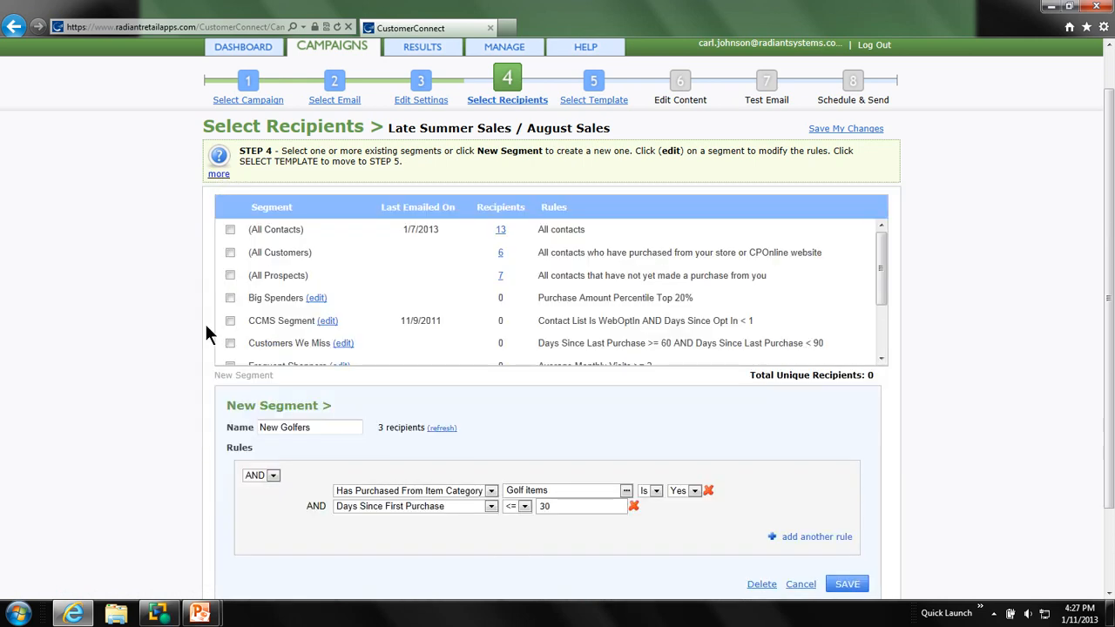
scroll(178, 347, down, 2)
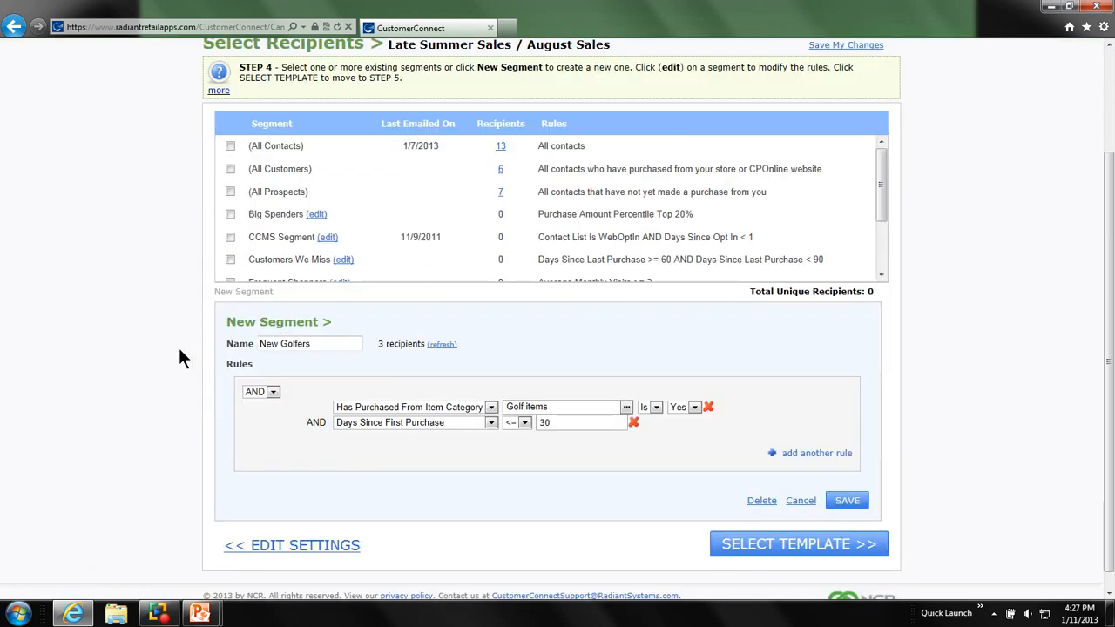
click(491, 408)
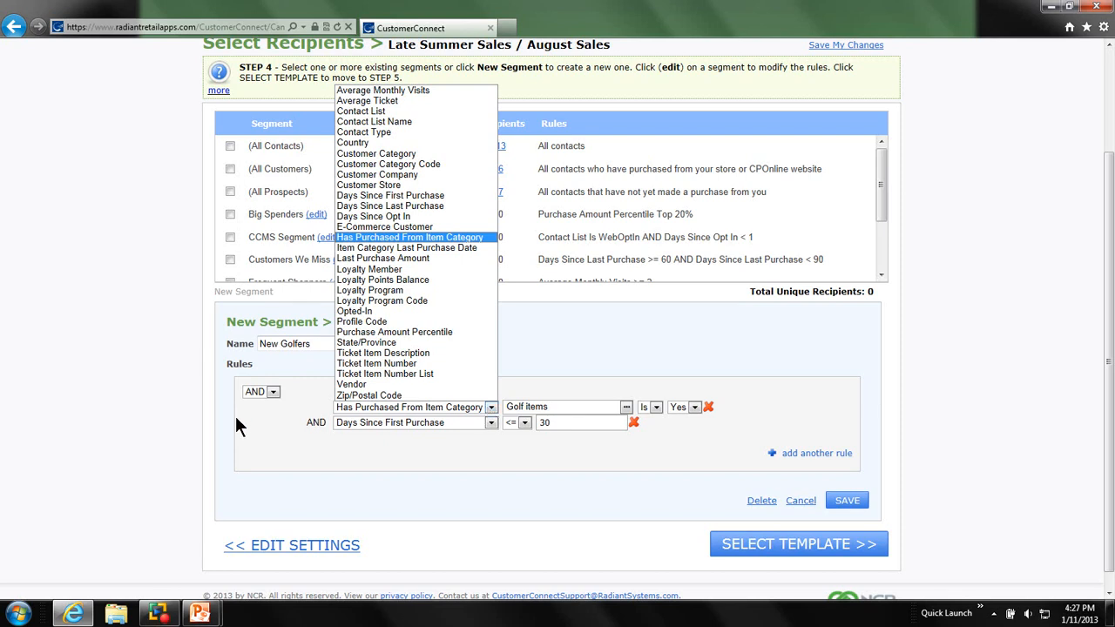
click(245, 444)
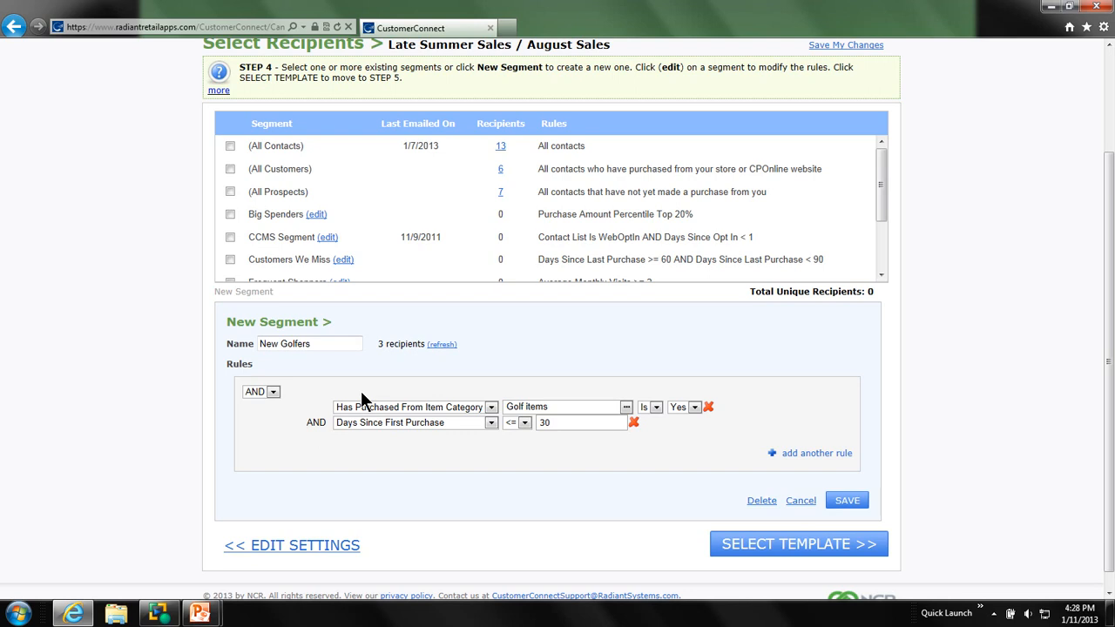
- Change the operator combining the New Golfers rules to OR and save the segment
click(272, 393)
click(265, 413)
click(849, 503)
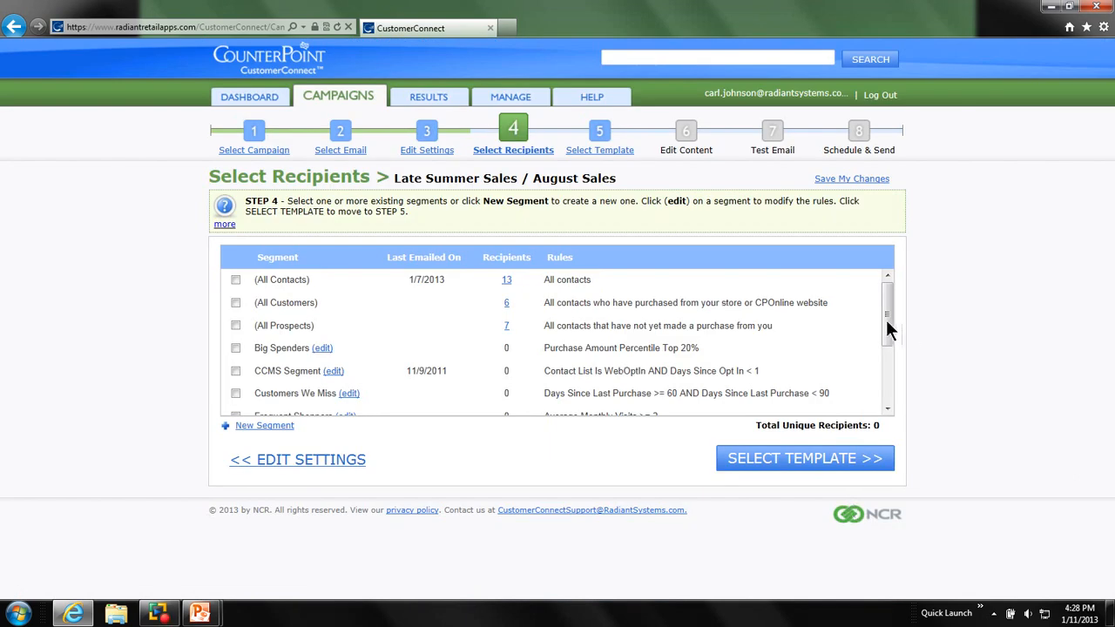
- Select the New Opt Ins segment as the recipients of the August Sales email
drag(888, 329, 883, 373)
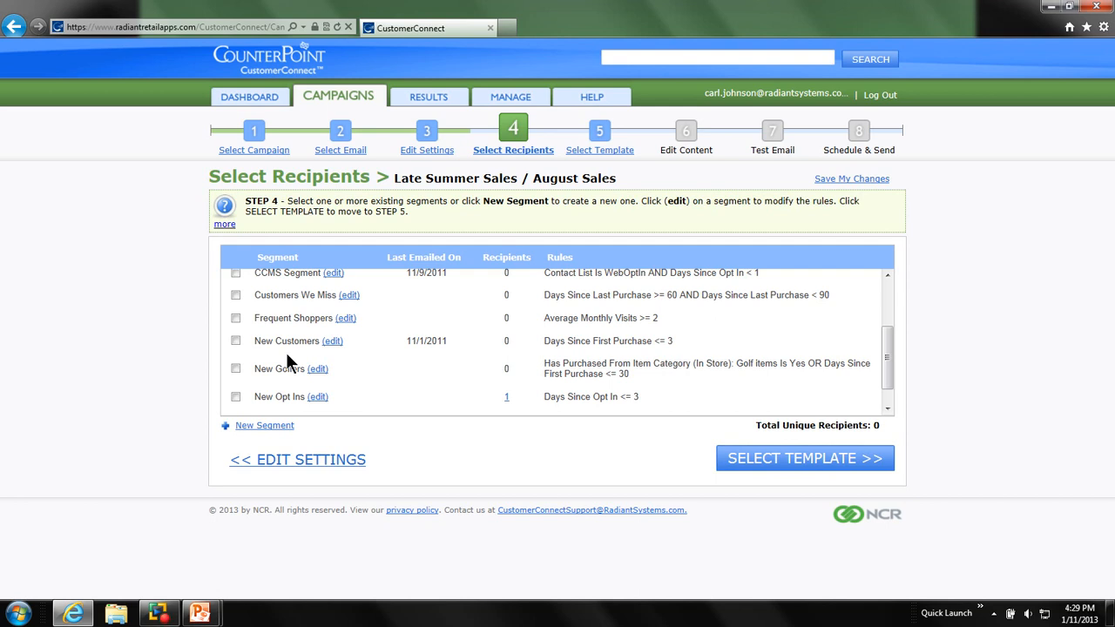
click(236, 397)
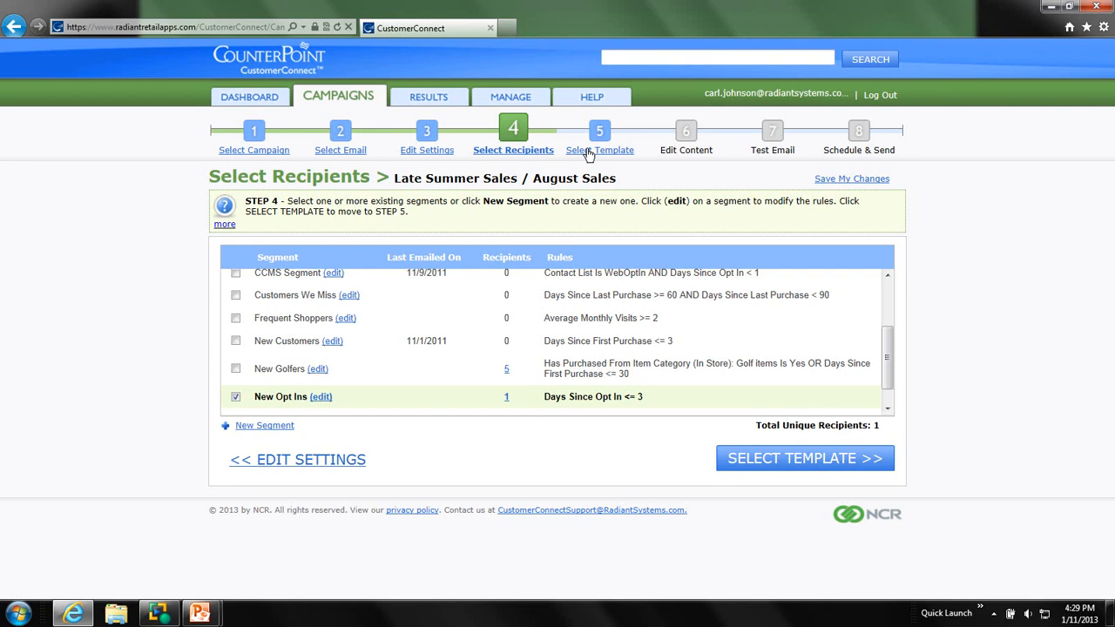
click(158, 615)
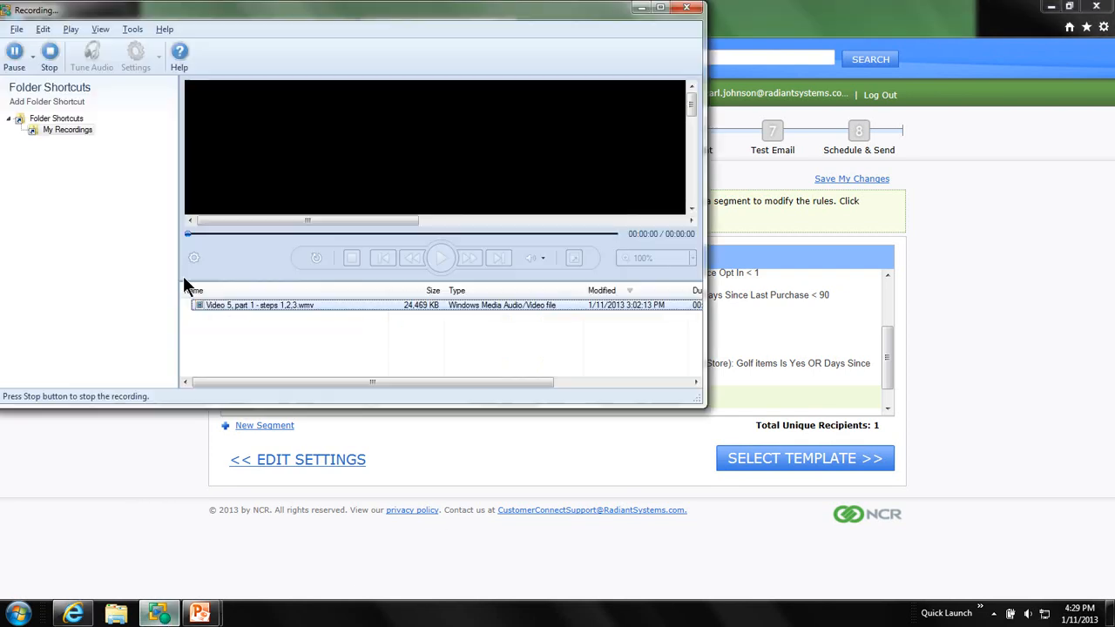